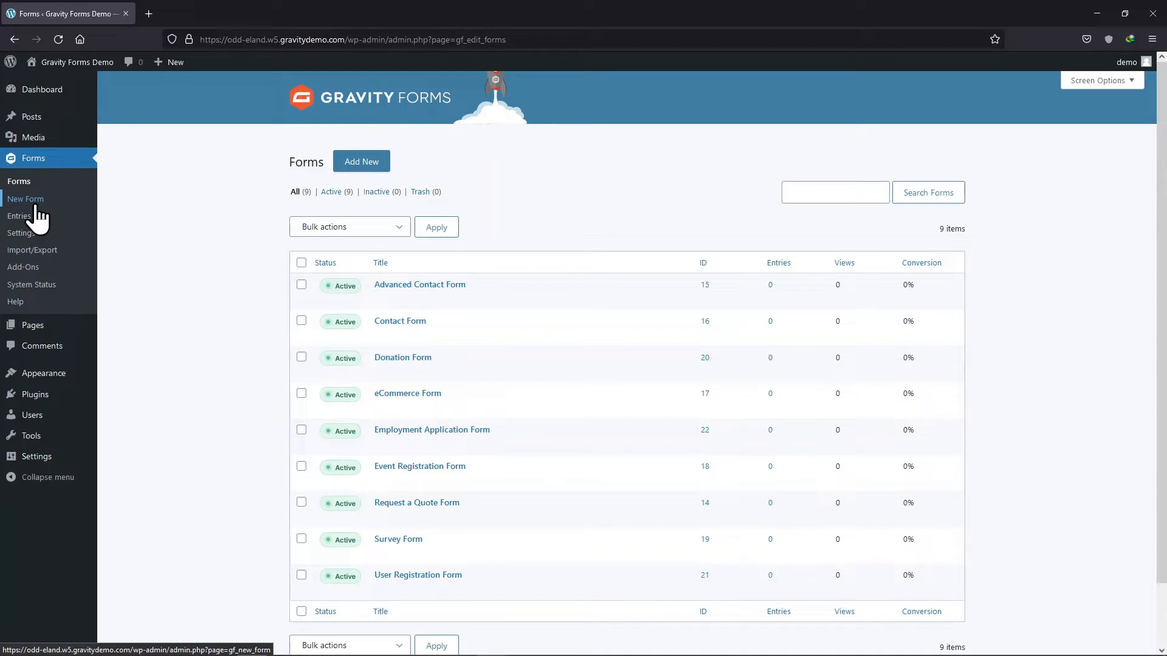
Create a new form titled "Simple contact form" with the description "Simple form"
click(358, 161)
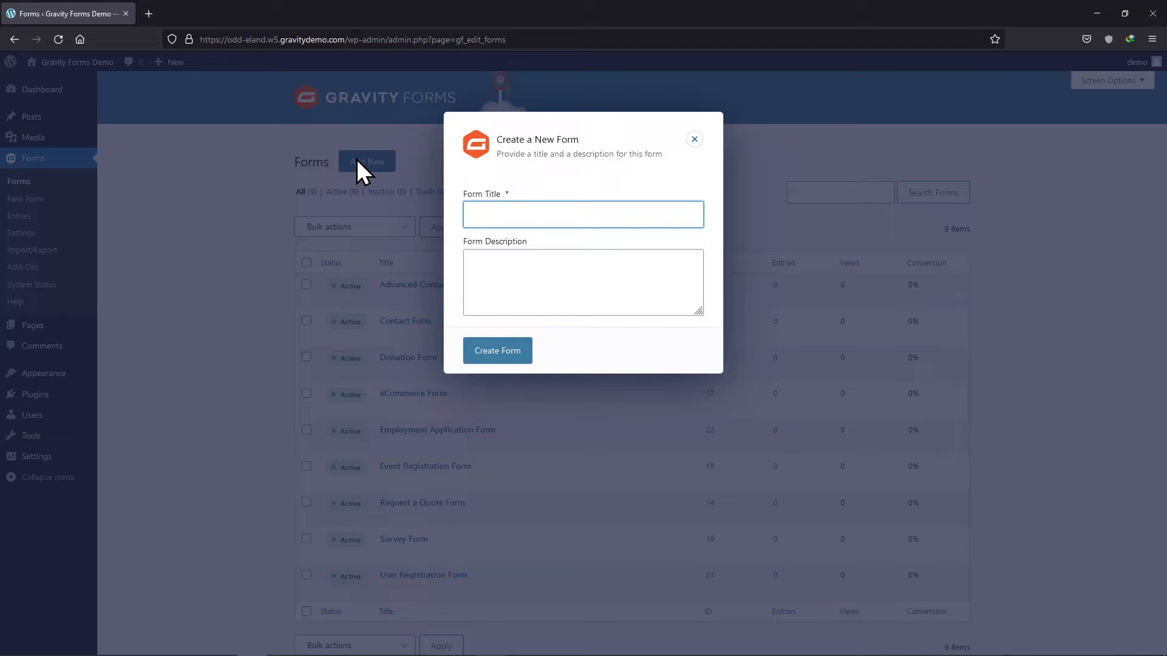
text(Simple contactt)
key(BackSpace)
key(BackSpace)
text(form)
click(549, 276)
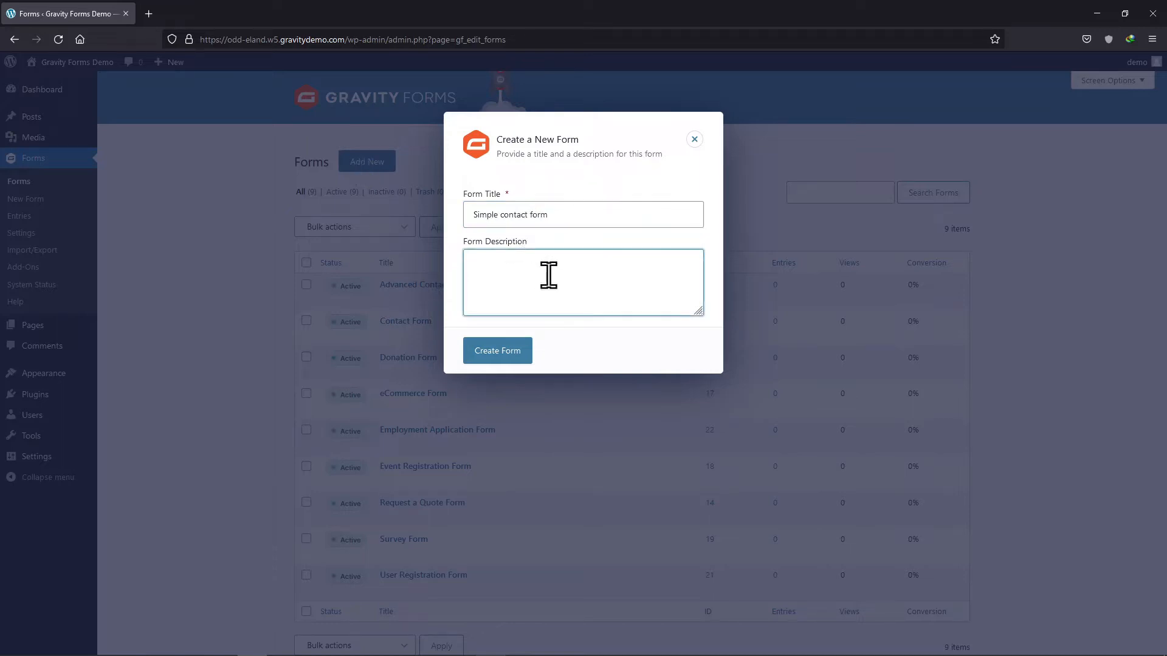
text(Simple form)
click(491, 351)
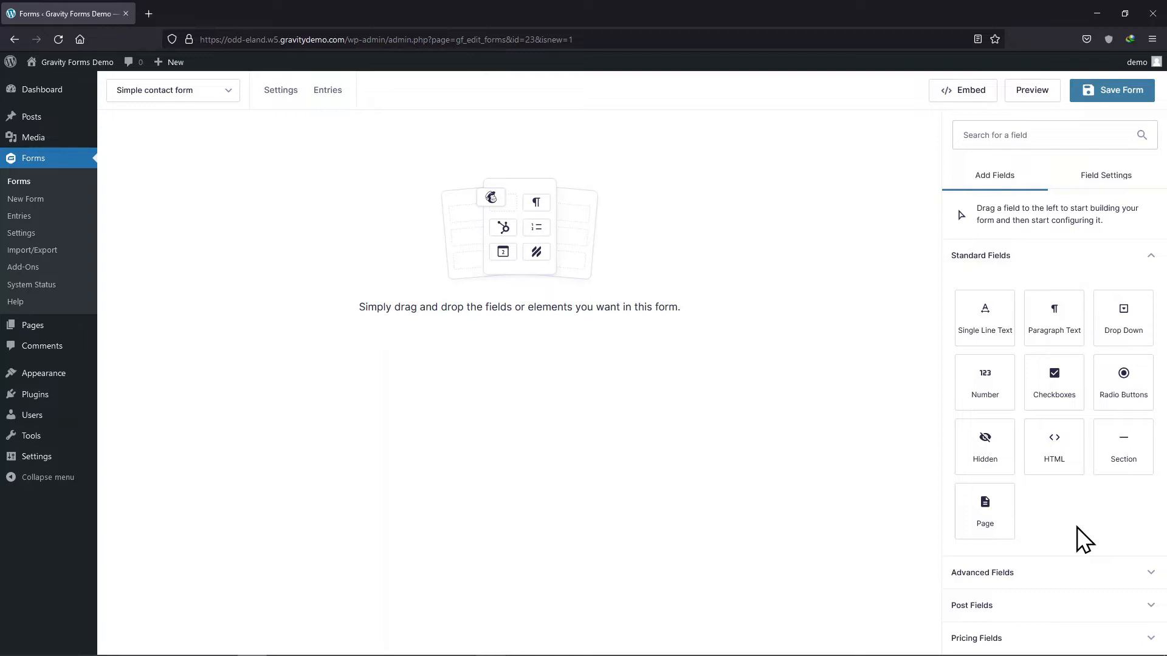
Add a Name field to the empty form and an Email field below it from the advanced fields
click(1060, 572)
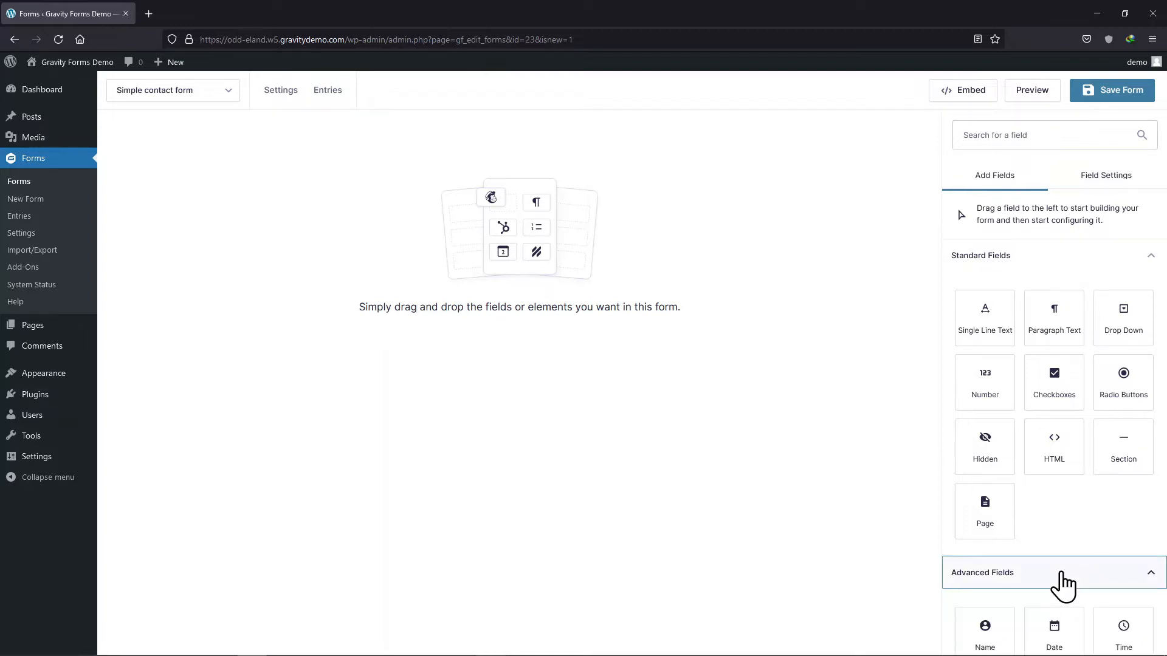
scroll(1058, 555, down, 3)
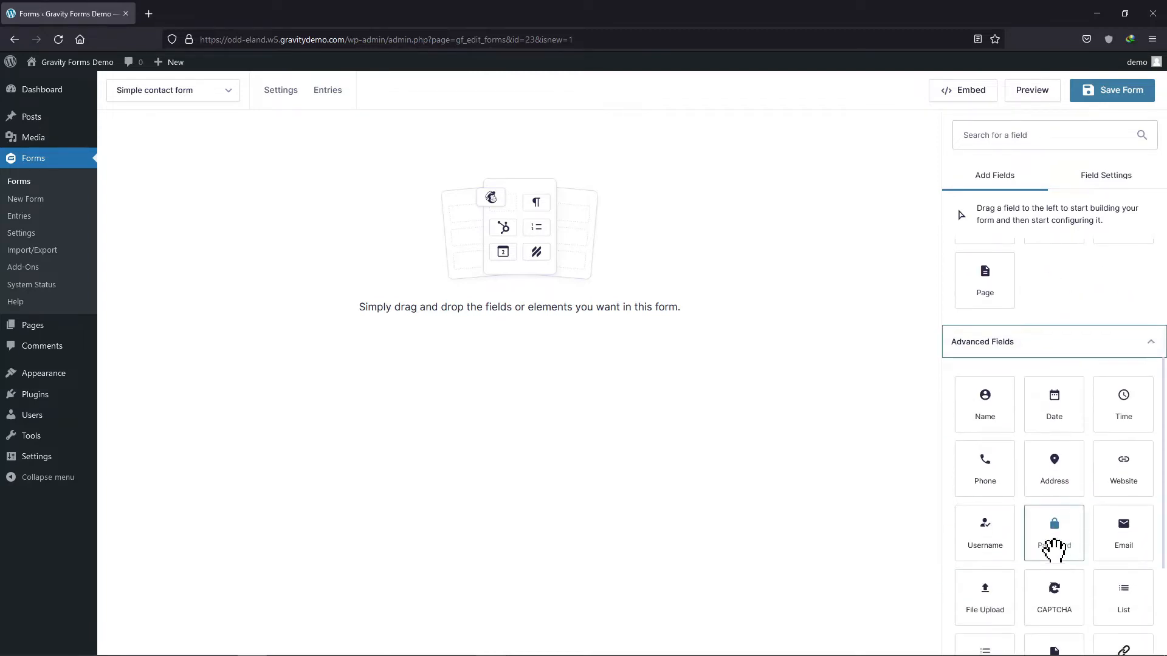
drag(1000, 399, 495, 208)
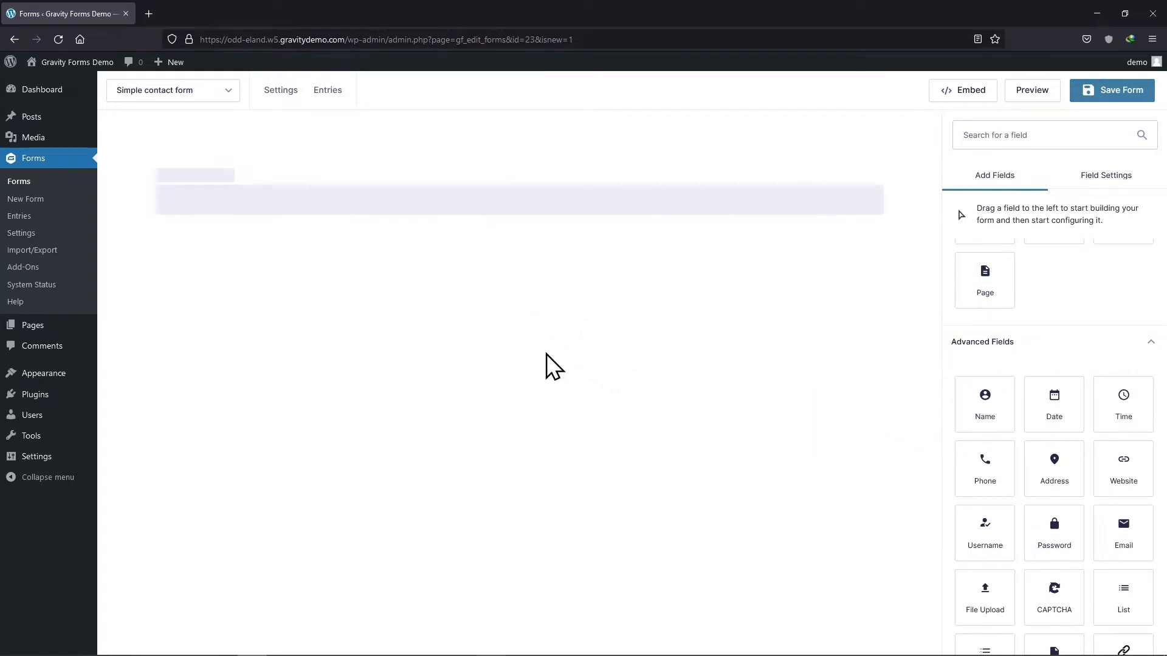
drag(1128, 490, 567, 297)
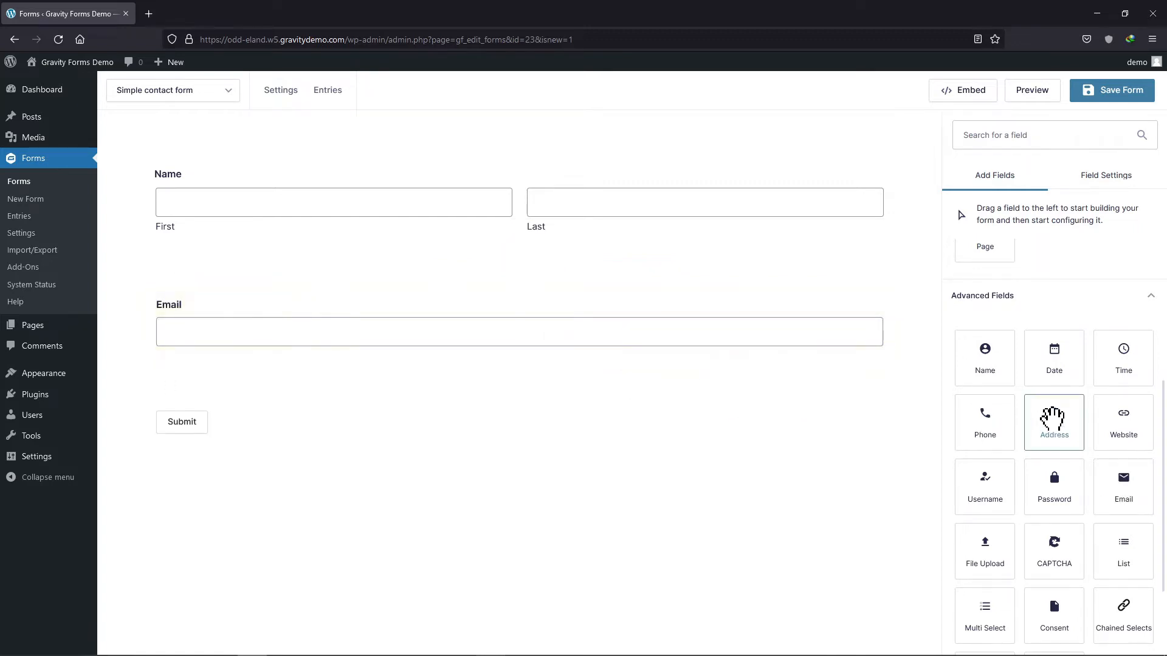
Add a Single Line Text field below Email and a Paragraph Text field beneath it
scroll(1053, 419, up, 4)
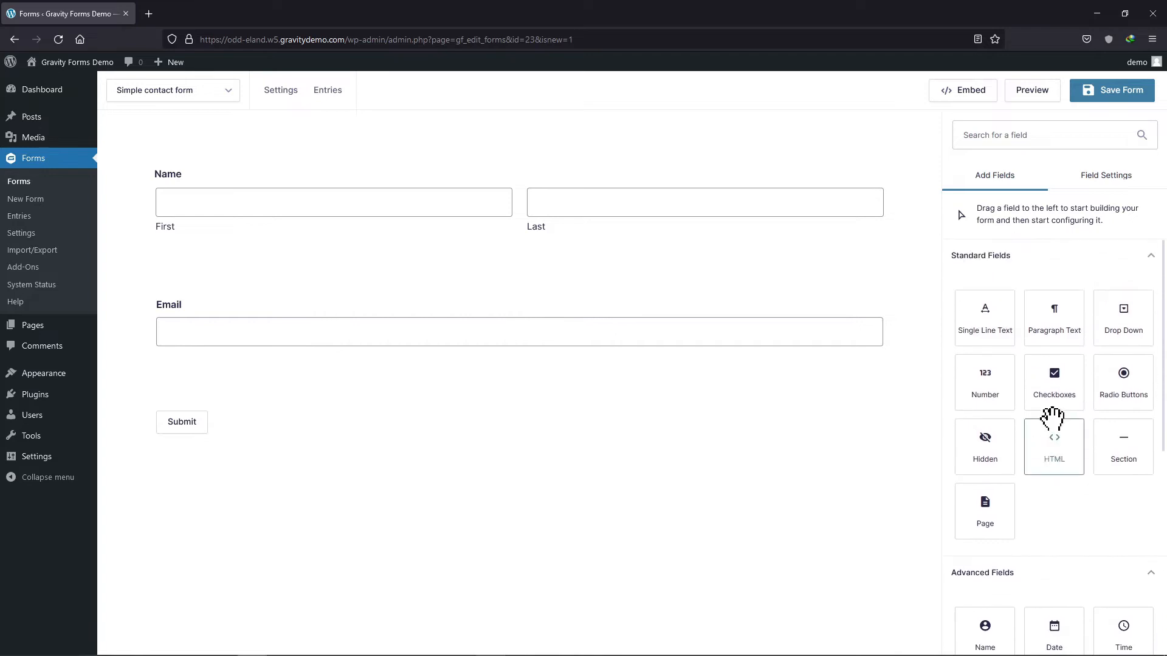
drag(993, 333, 677, 417)
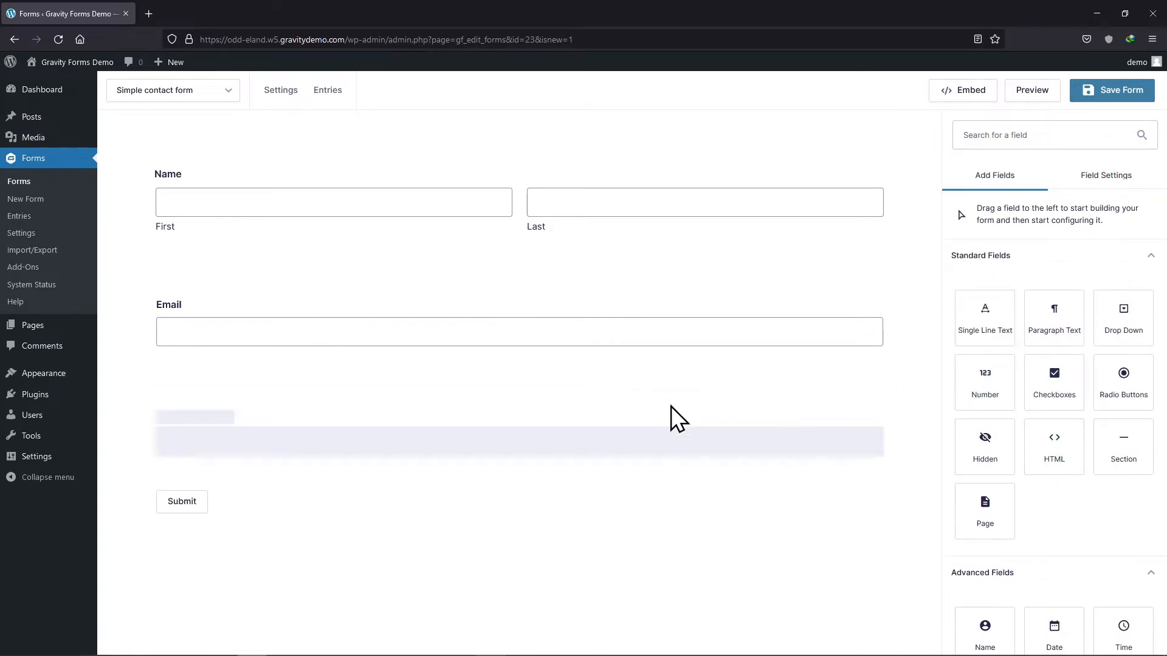
drag(1064, 333, 649, 514)
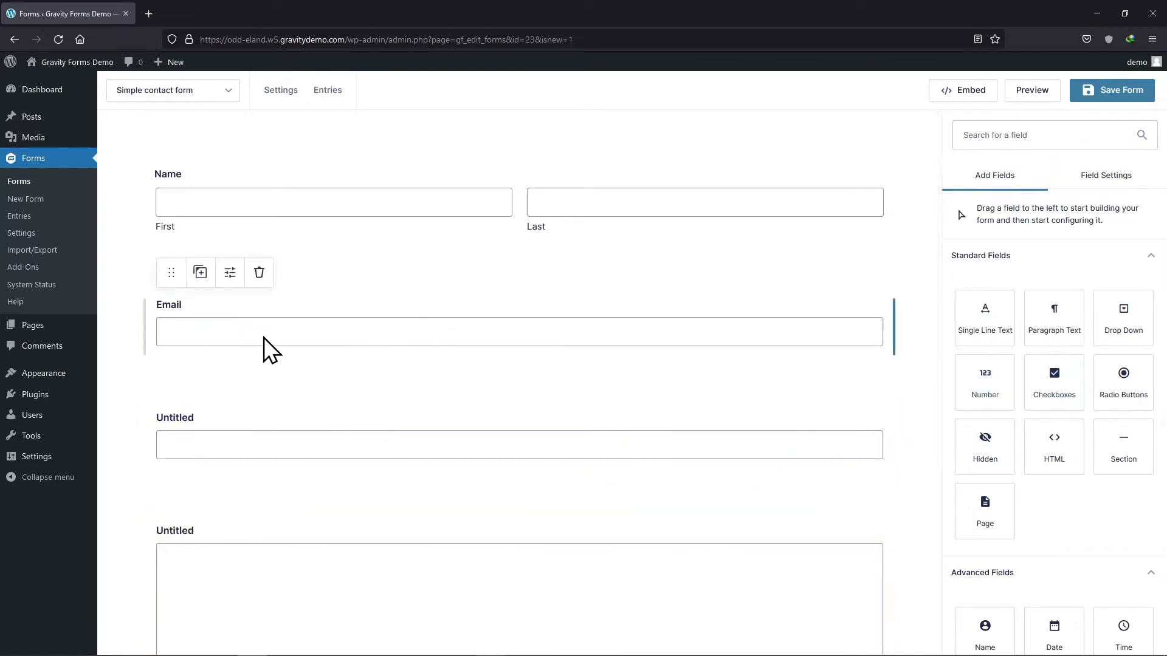
Set the label of the untitled single line text field to "Subject"
click(201, 422)
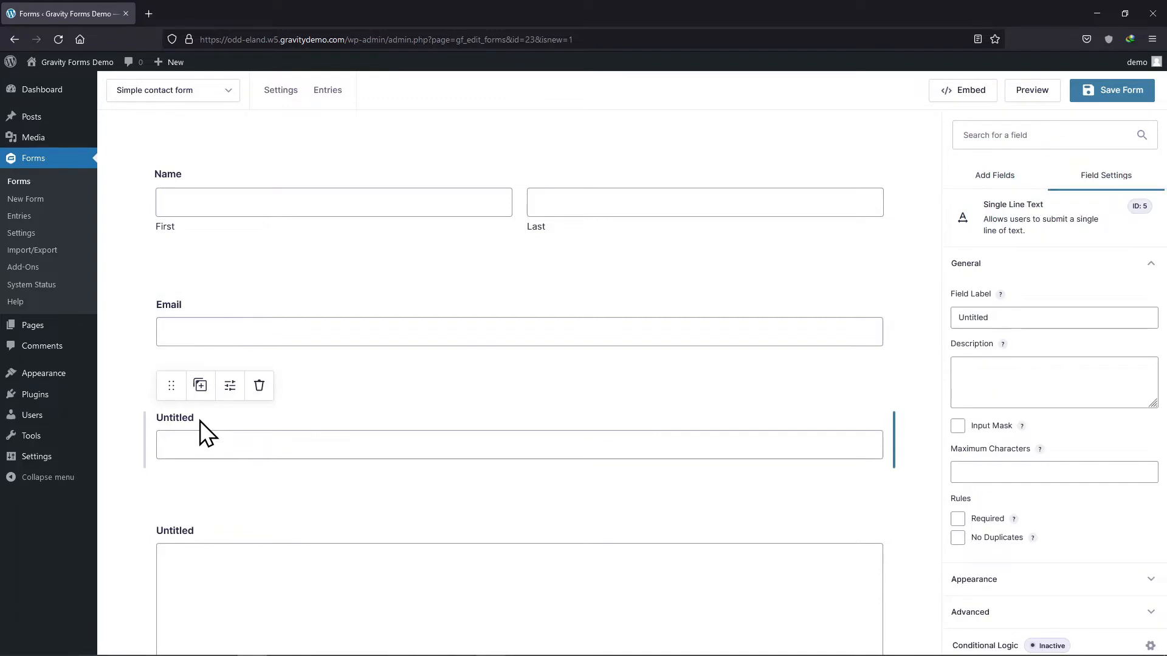
double_click(1005, 317)
text(Subject)
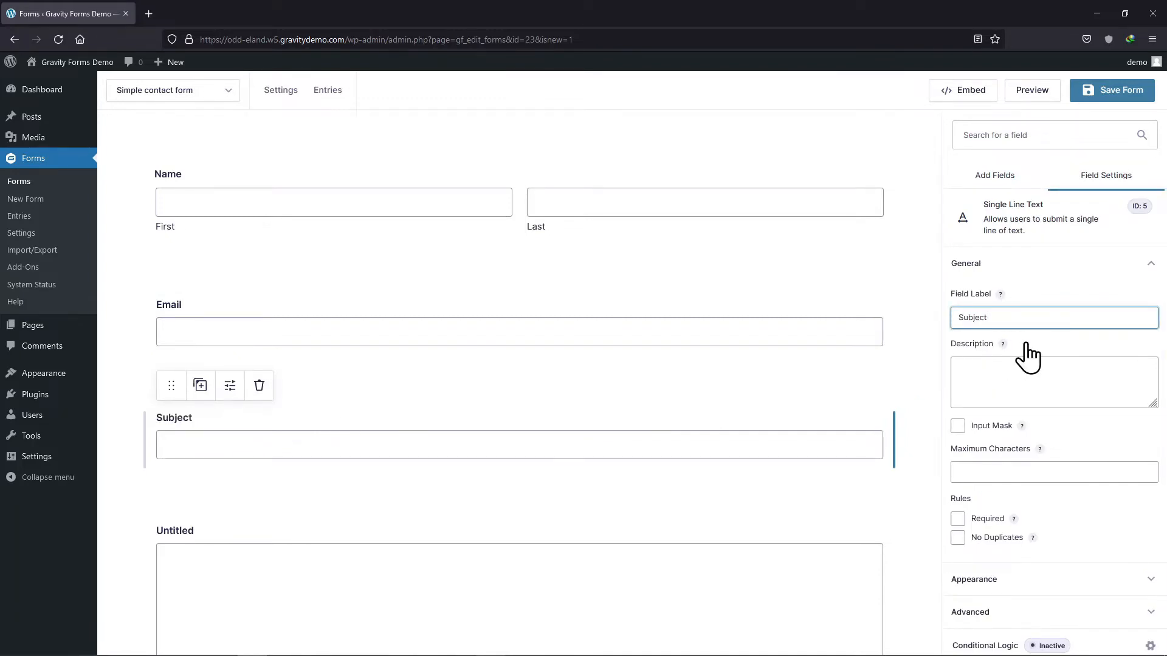
Set the label of the untitled paragraph text field to "Message"
scroll(997, 328, down, 1)
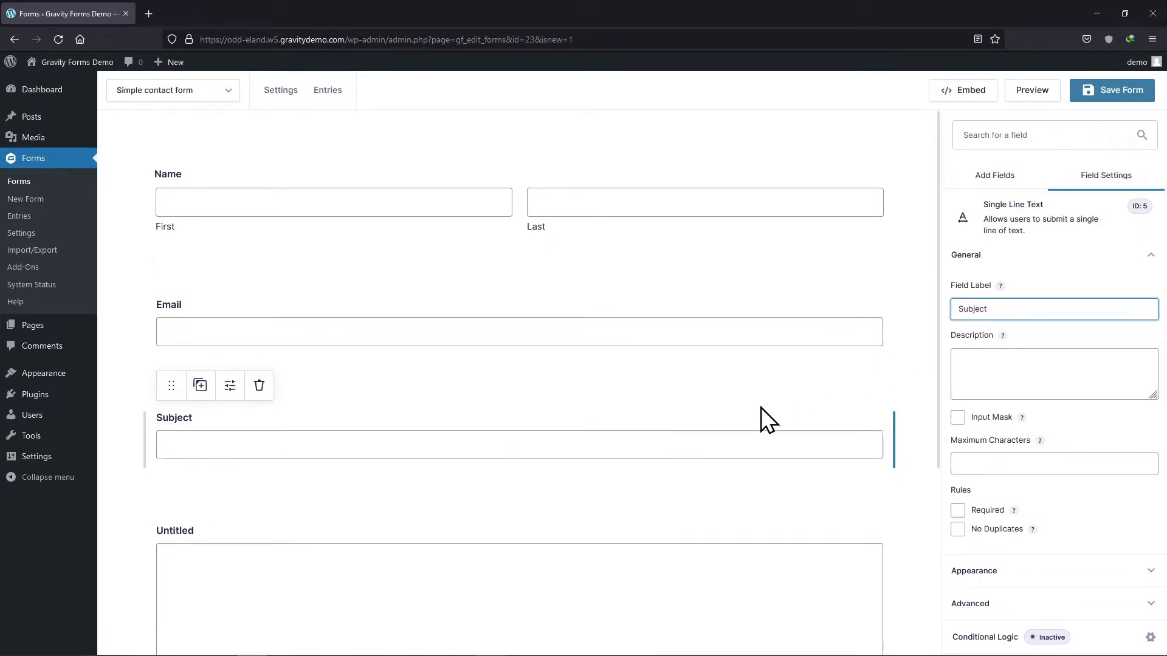
scroll(761, 407, down, 2)
scroll(781, 416, up, 2)
scroll(759, 417, down, 3)
click(274, 395)
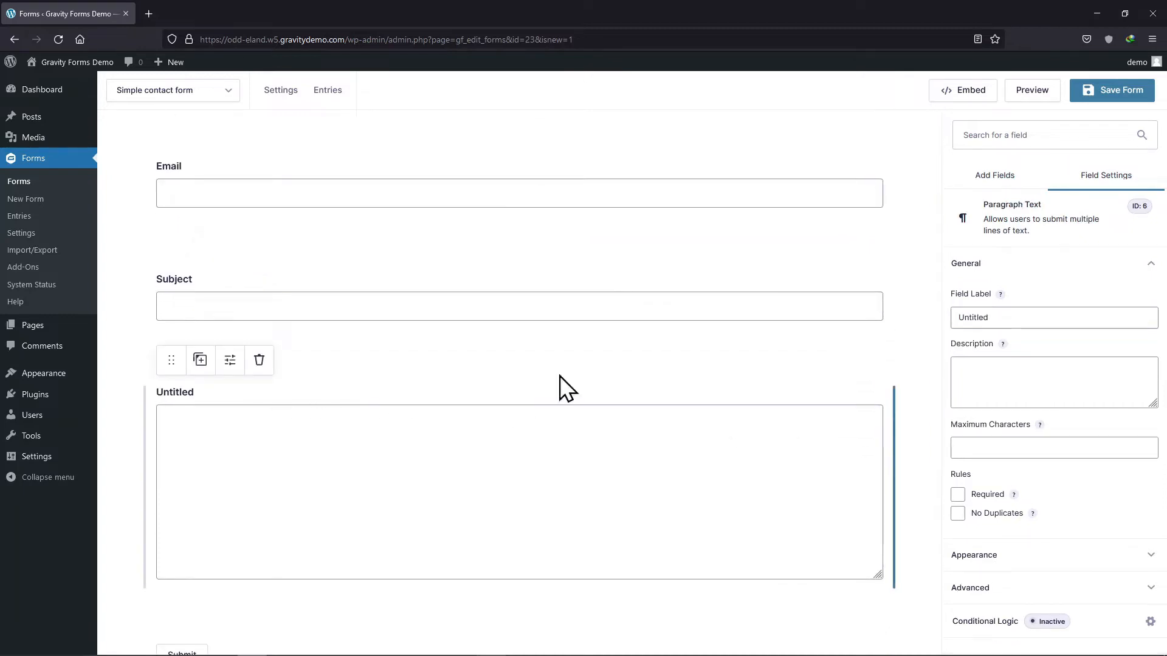
drag(1039, 317, 902, 318)
text(Message)
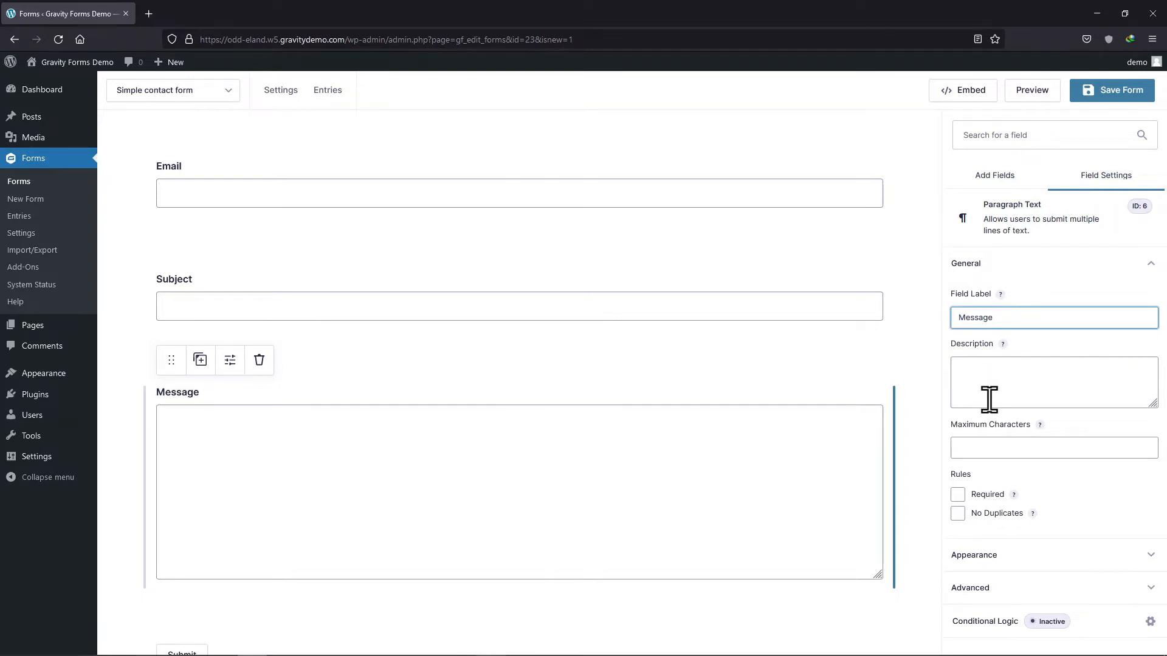
Make the Email field required
scroll(425, 285, up, 2)
click(220, 325)
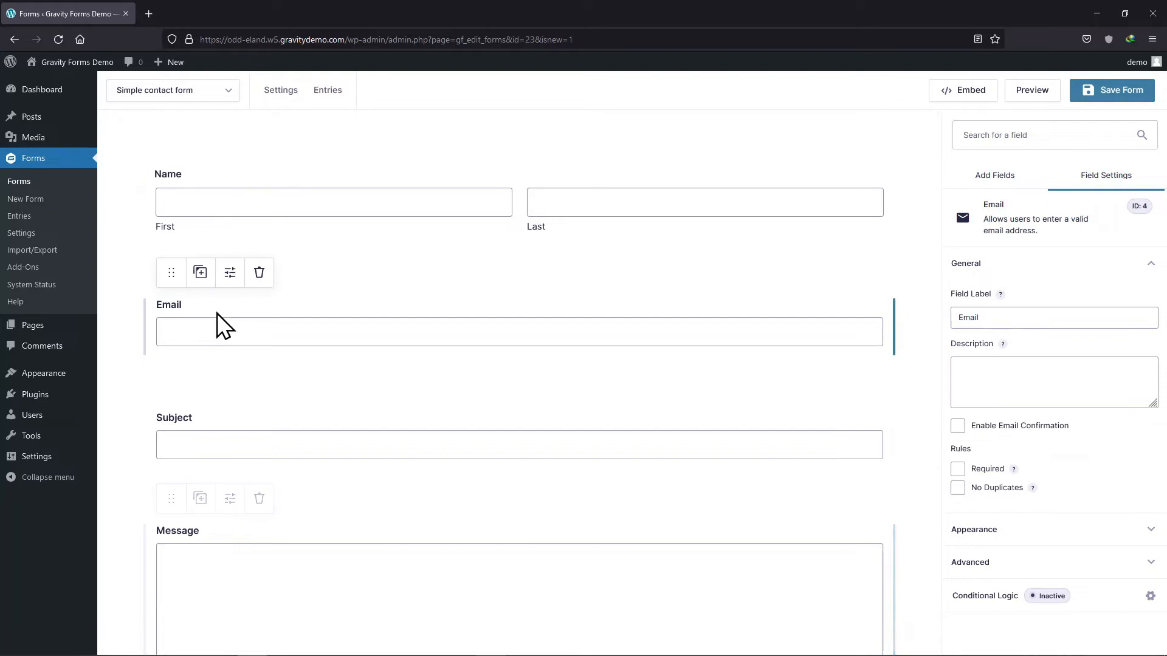
click(963, 472)
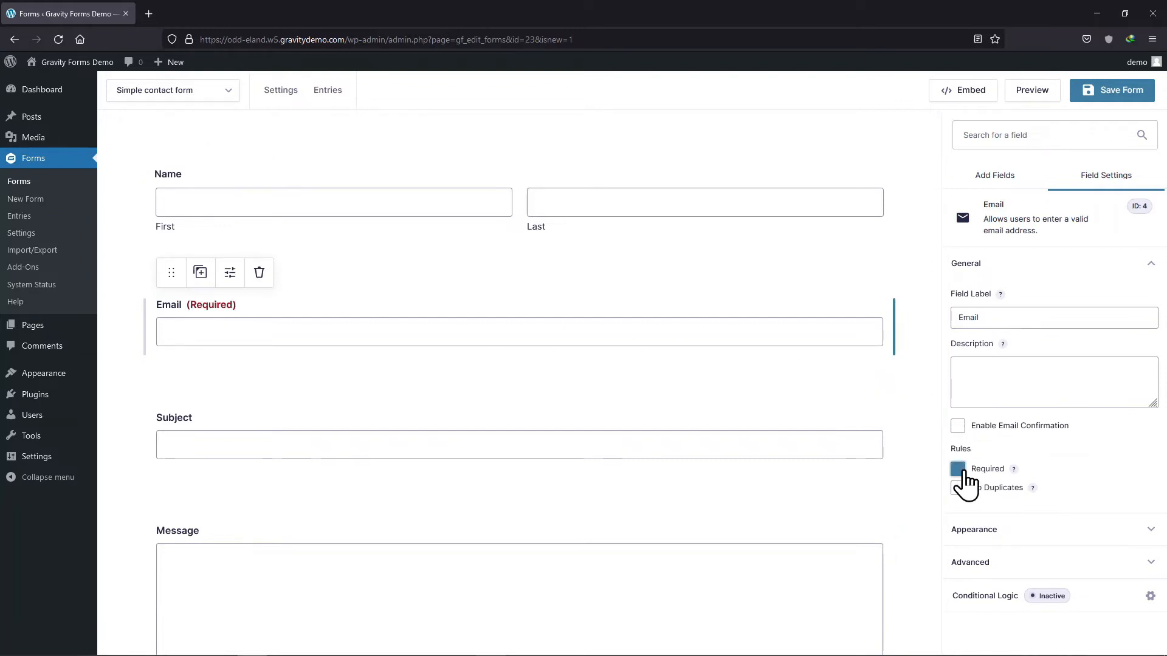
Add a CAPTCHA field between the Message field and the Submit button
scroll(760, 378, down, 4)
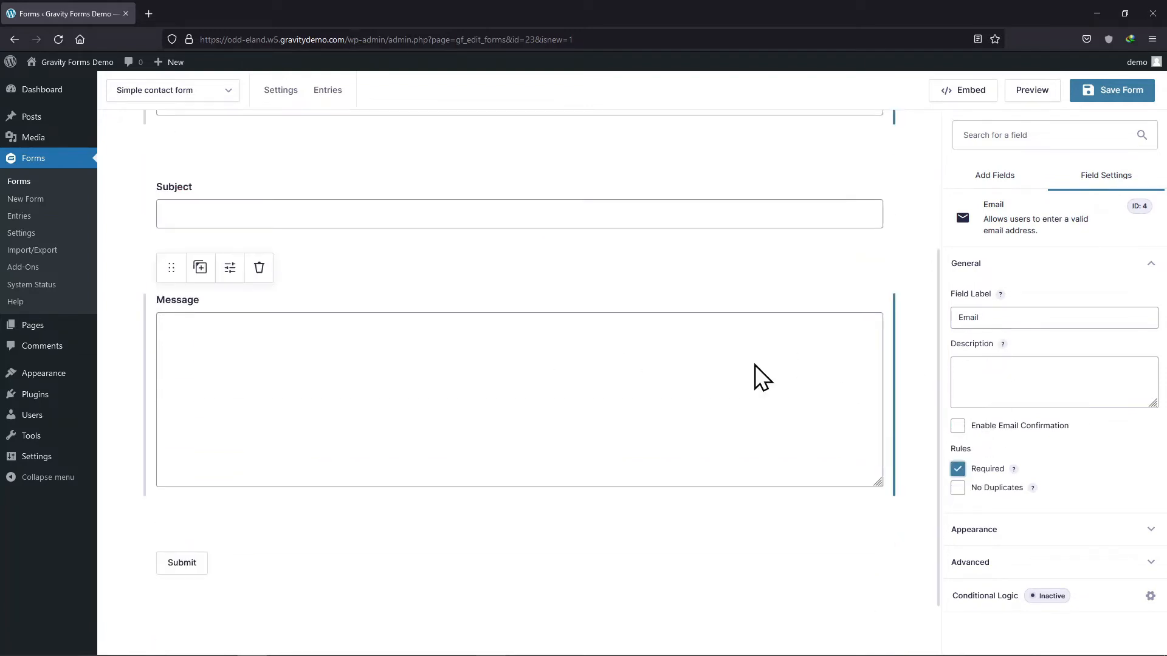
click(1004, 180)
scroll(1031, 365, down, 2)
scroll(1031, 364, down, 5)
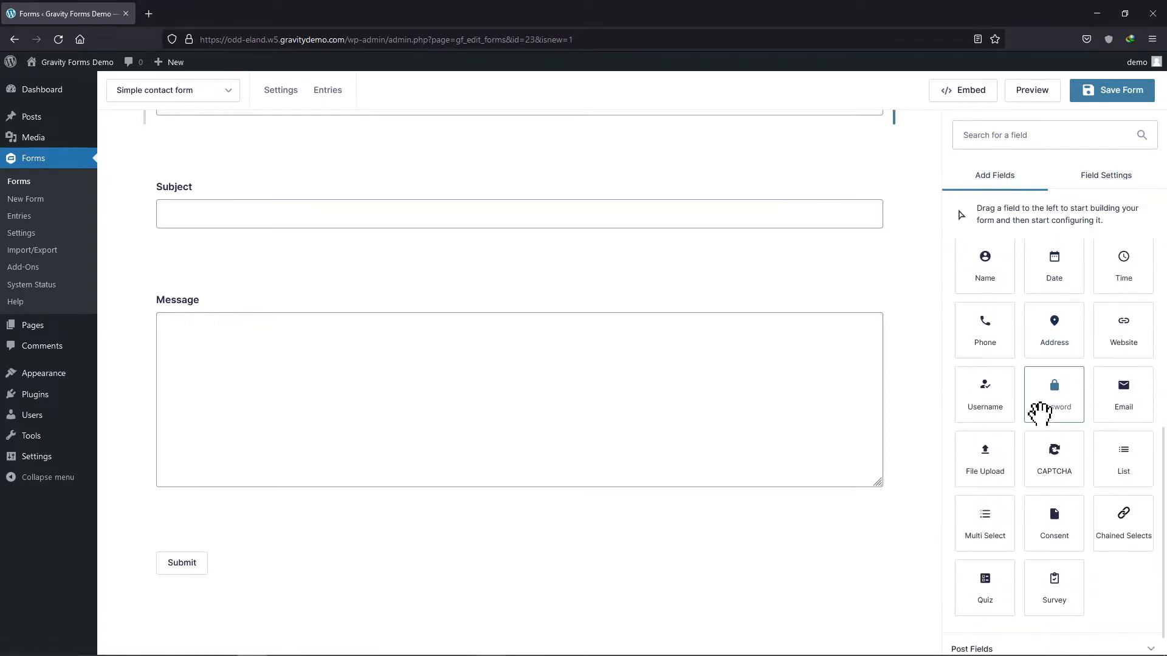
drag(1060, 457, 404, 495)
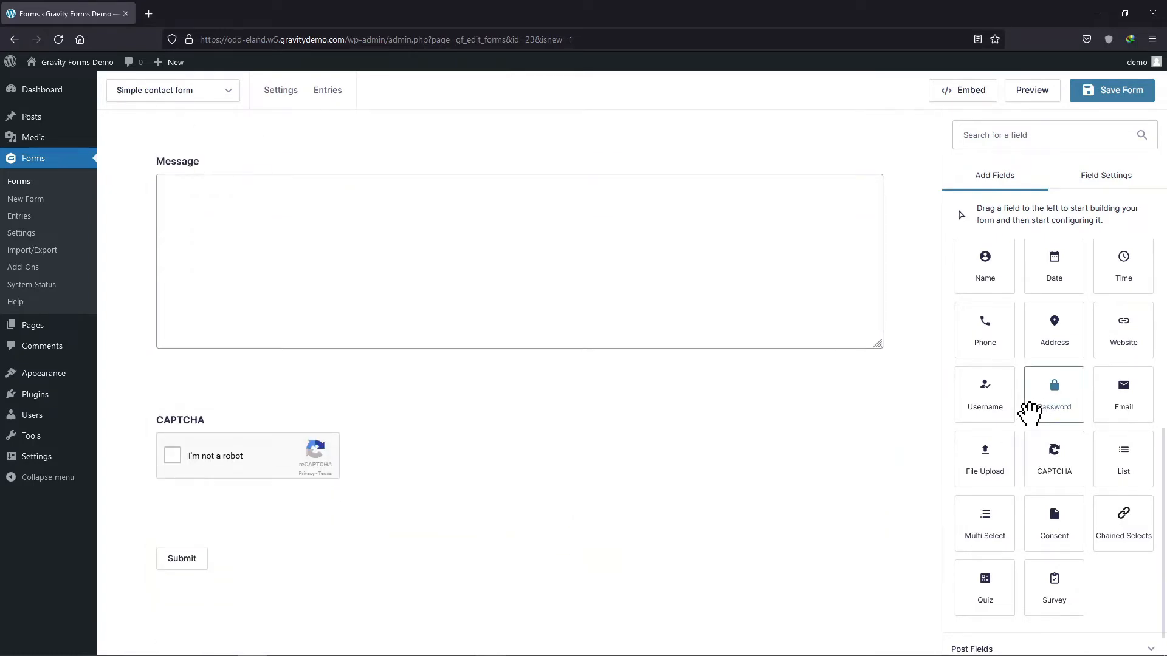
Open the CAPTCHA field's settings at its label, keep them as they are, and save the form
click(250, 464)
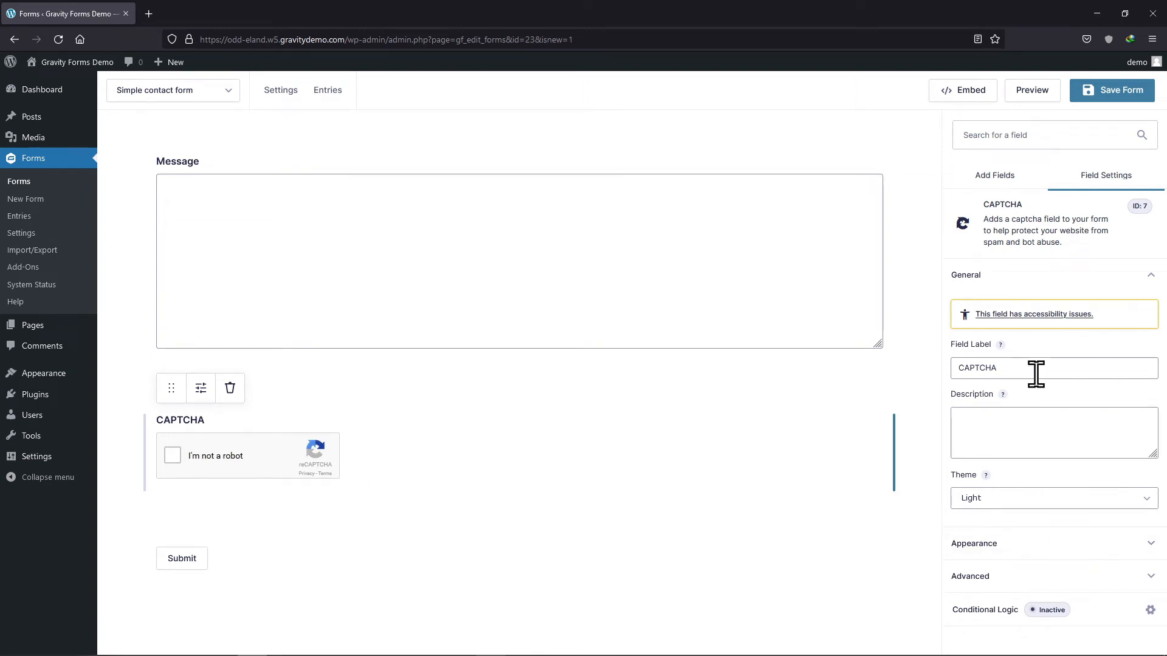
click(1004, 371)
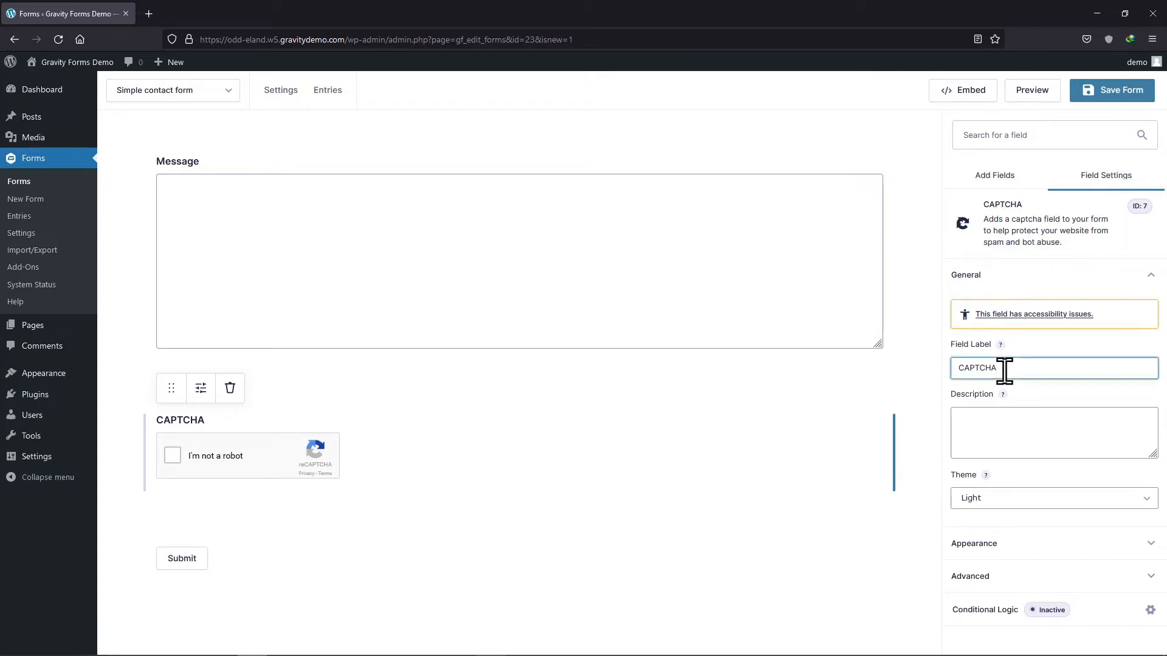
click(1101, 101)
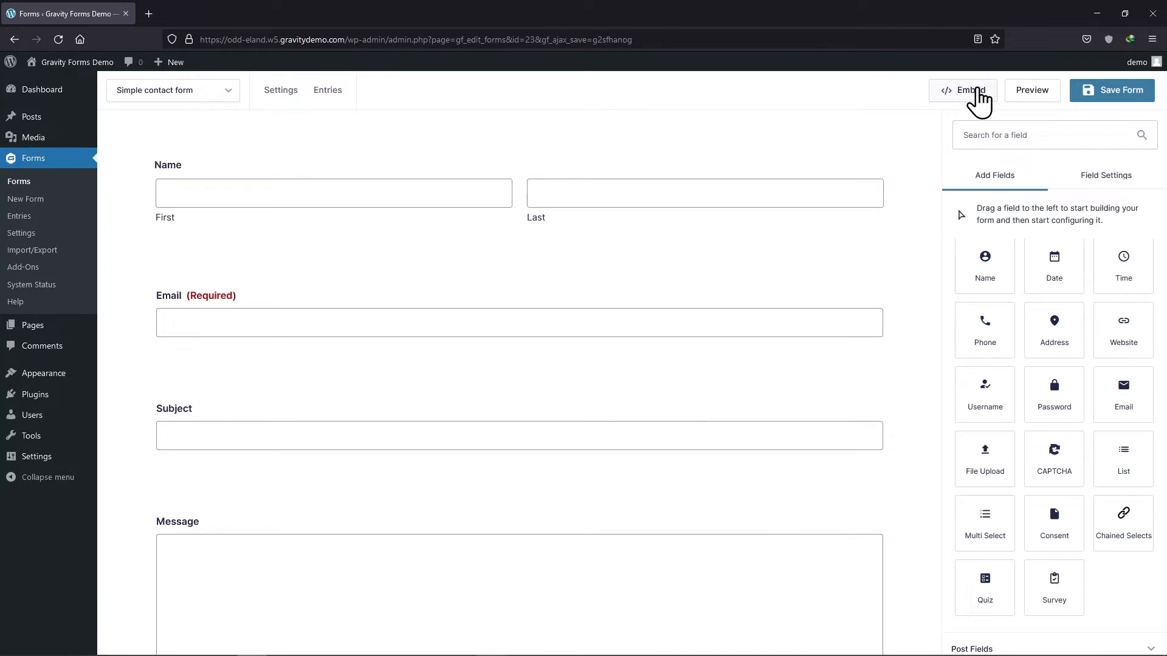
Embed the form in a newly created page named "Contact us"
click(976, 92)
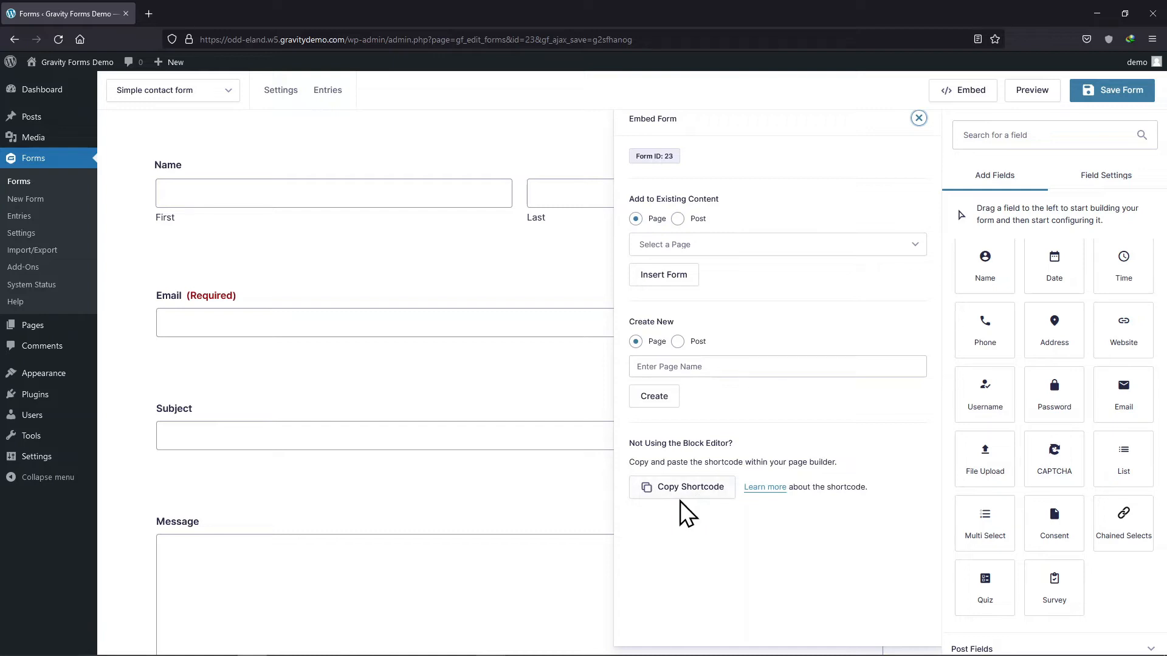
click(680, 364)
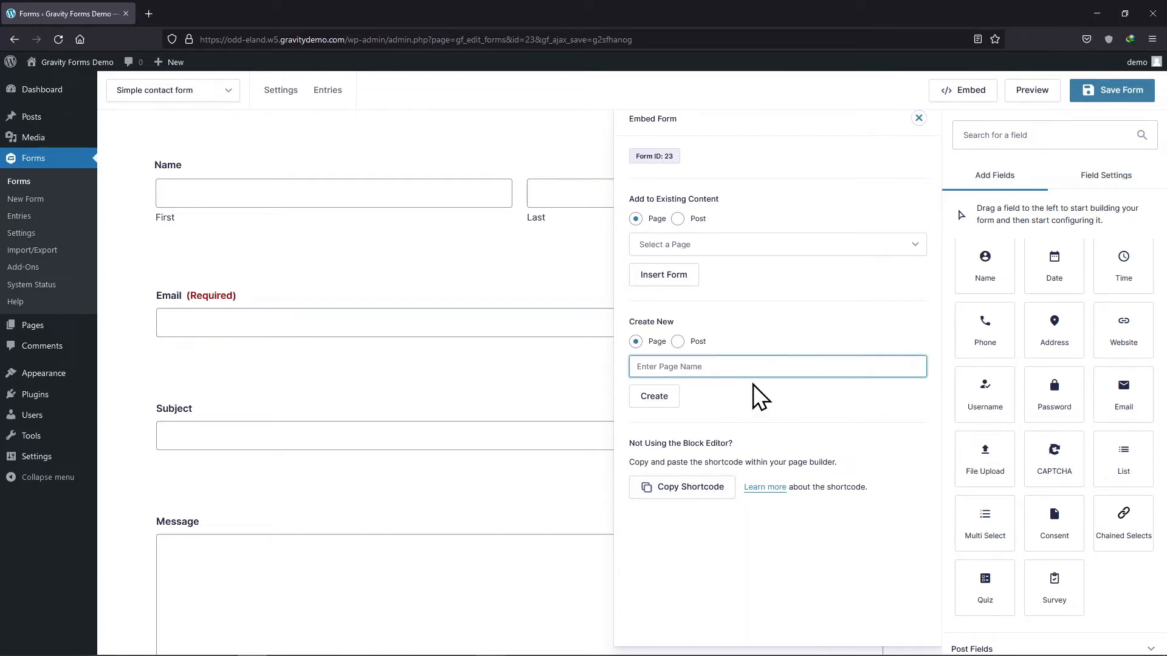
text(Contact us)
click(648, 406)
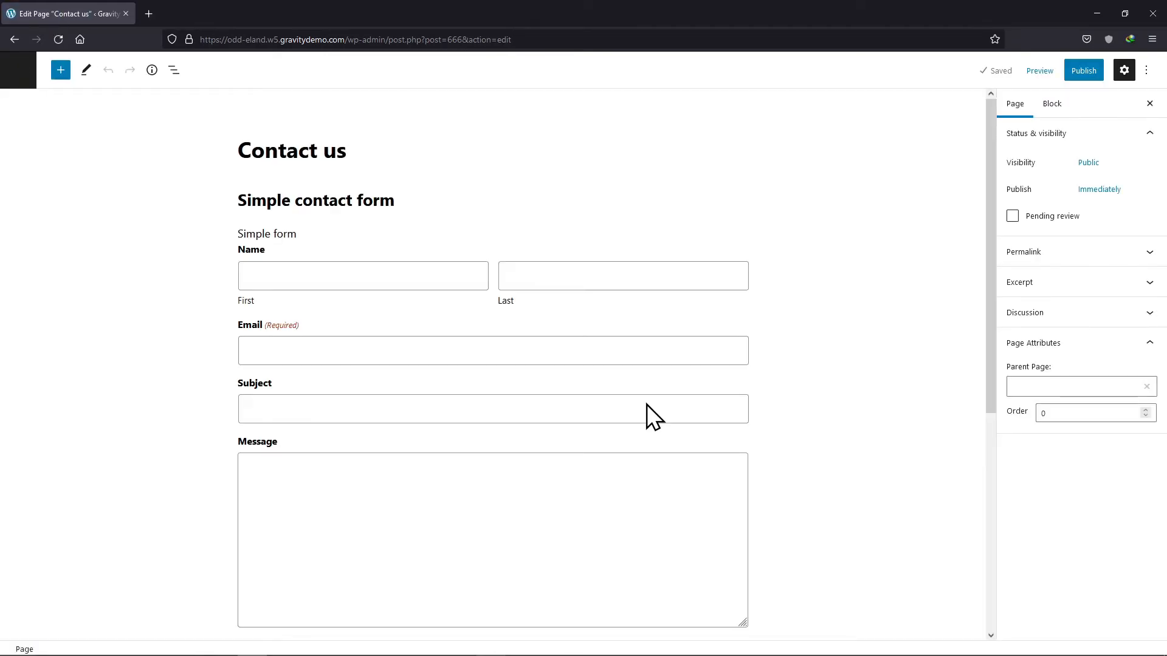
Review the embedded form in the page editor and publish the "Contact us" page
scroll(579, 383, down, 5)
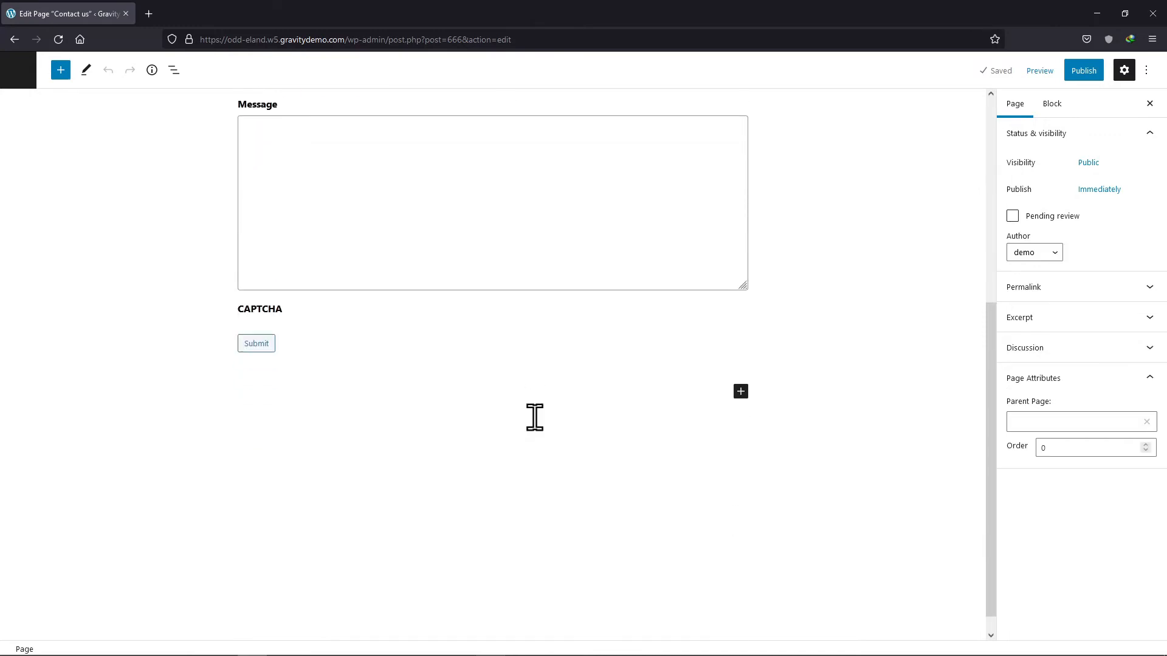
scroll(533, 417, up, 3)
scroll(549, 418, up, 3)
click(1083, 71)
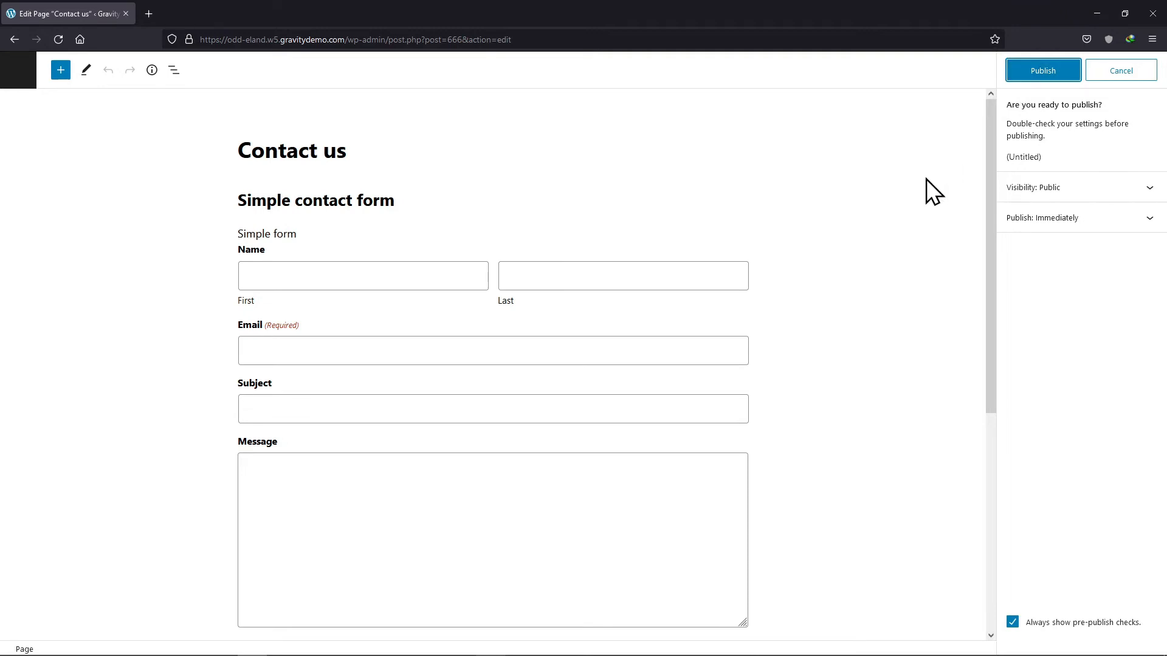
key(Return)
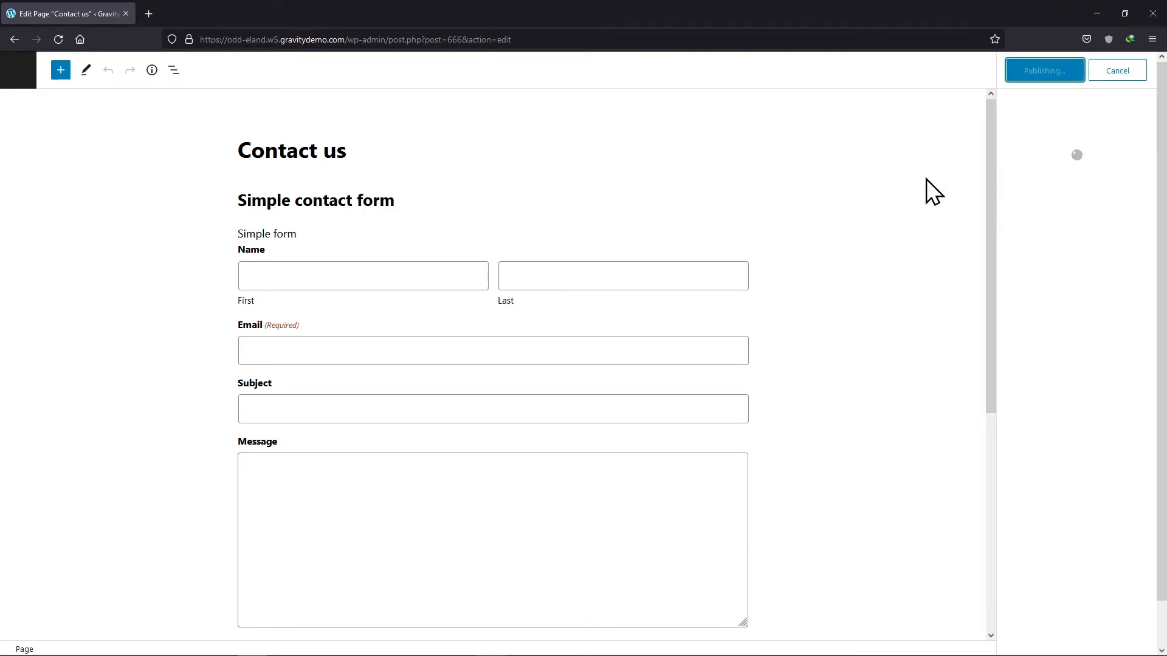
View the published "Contact us" page, expand the form display, and examine its fields down to the Submit button
click(1064, 206)
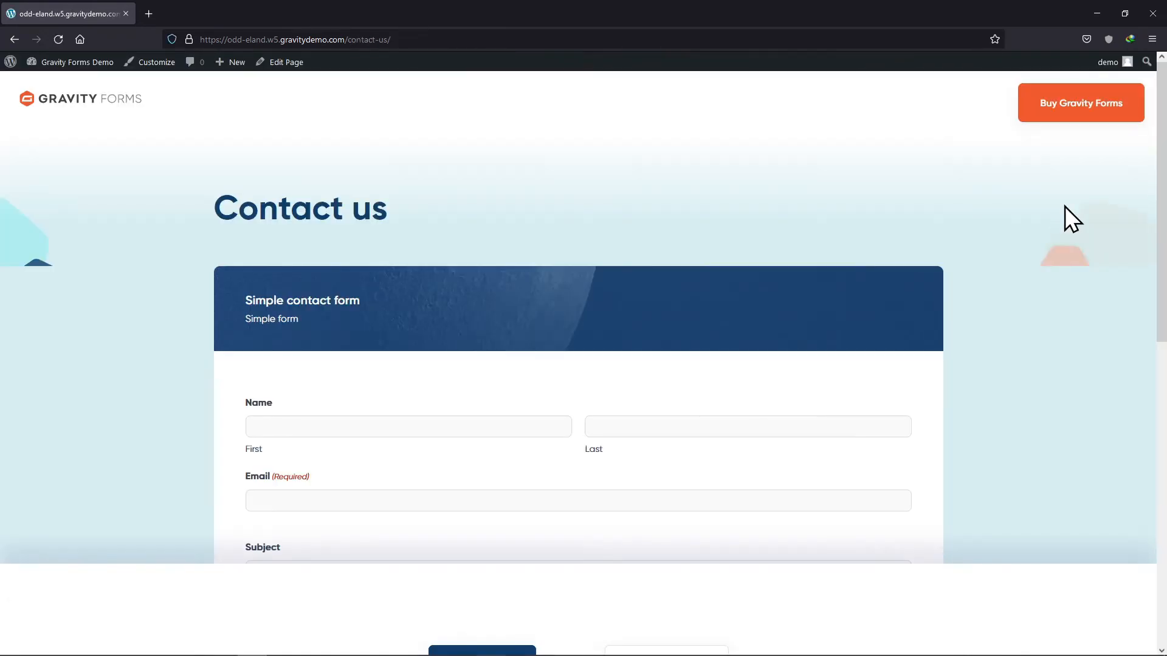
click(571, 565)
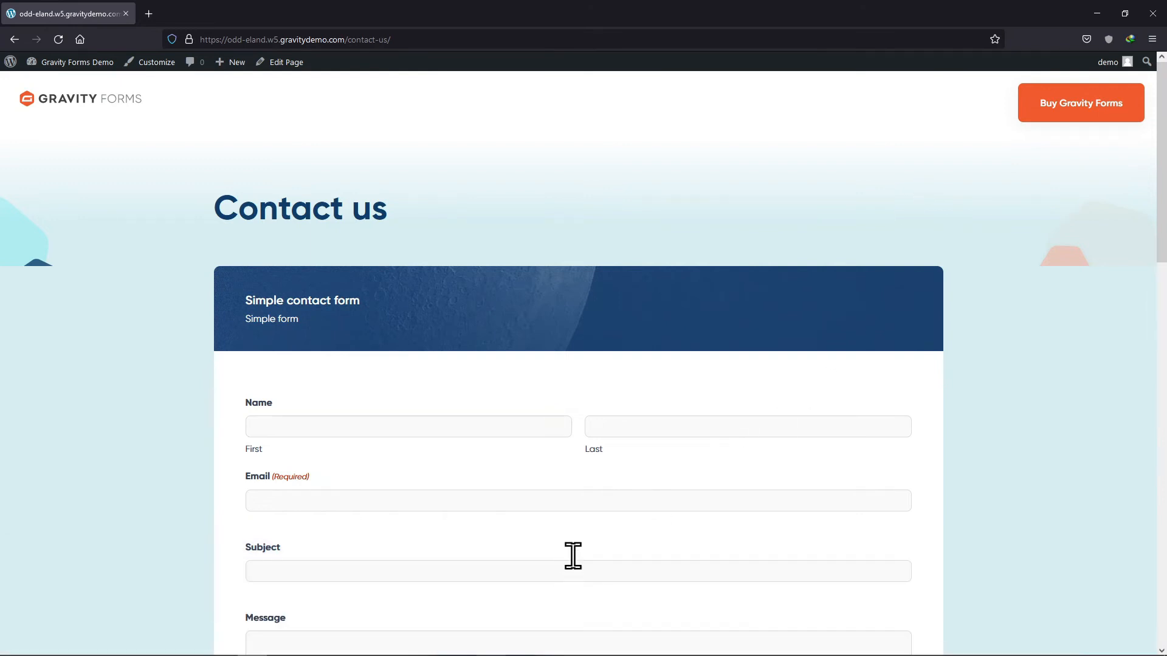
scroll(659, 506, down, 2)
scroll(660, 506, down, 5)
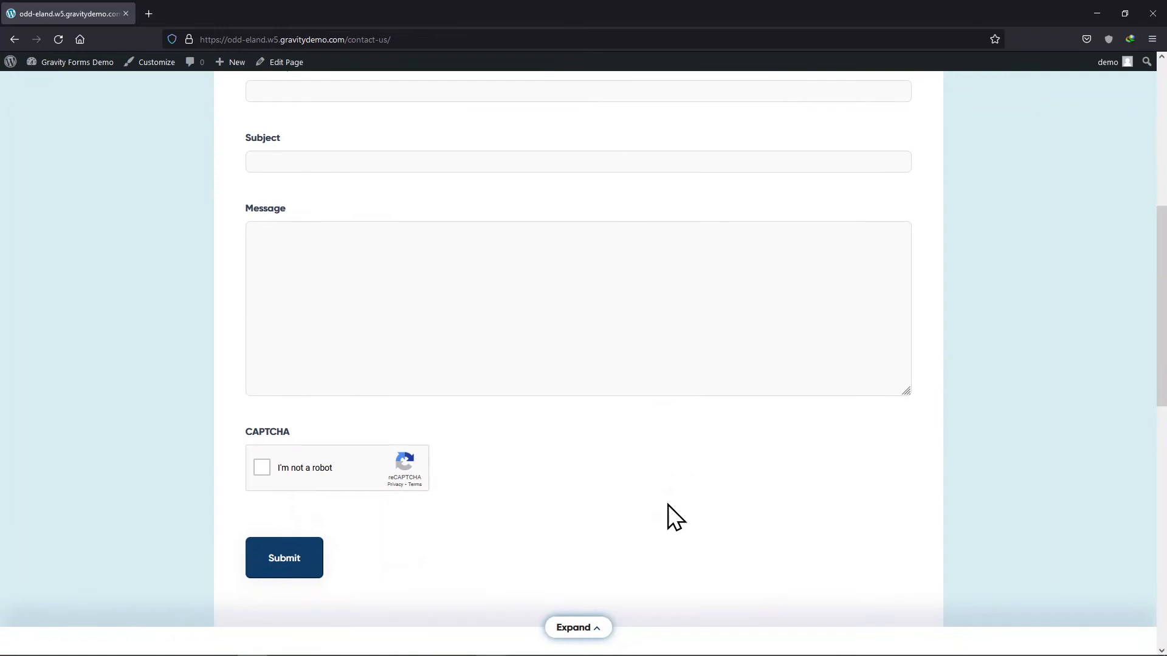
scroll(668, 504, up, 5)
scroll(668, 504, up, 1)
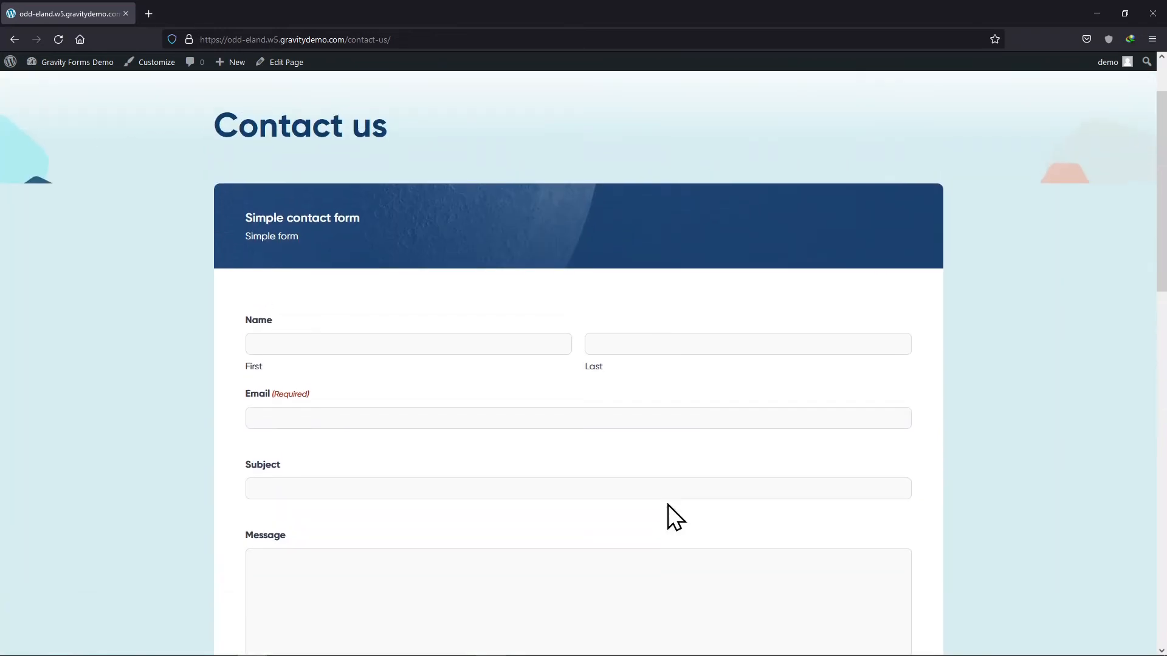